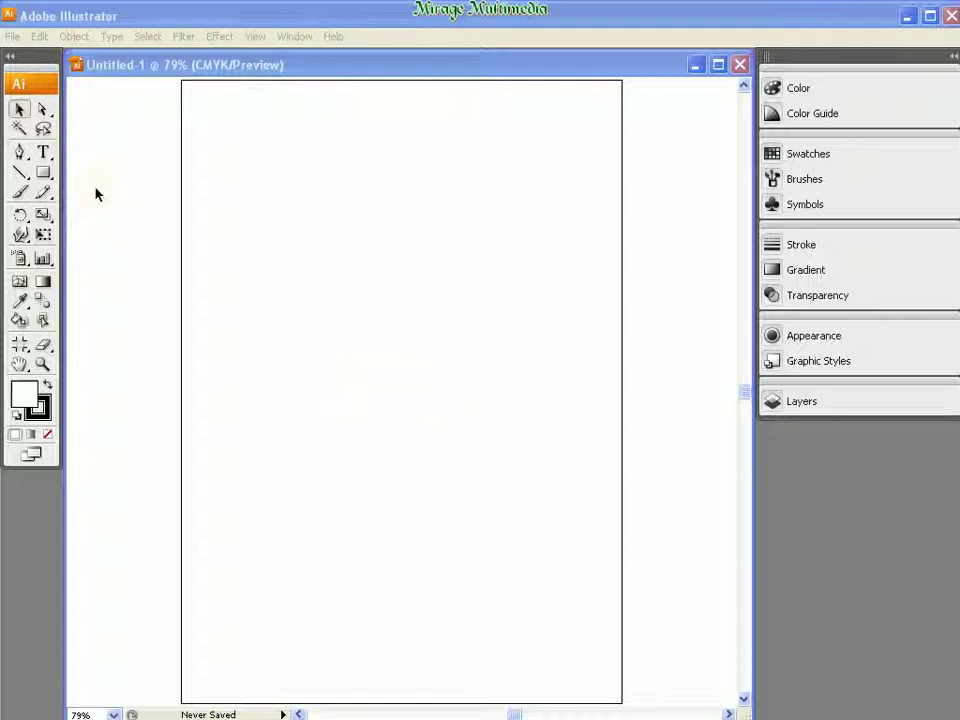
- Select the Type tool on the blank Untitled-1 CMYK page
click(42, 154)
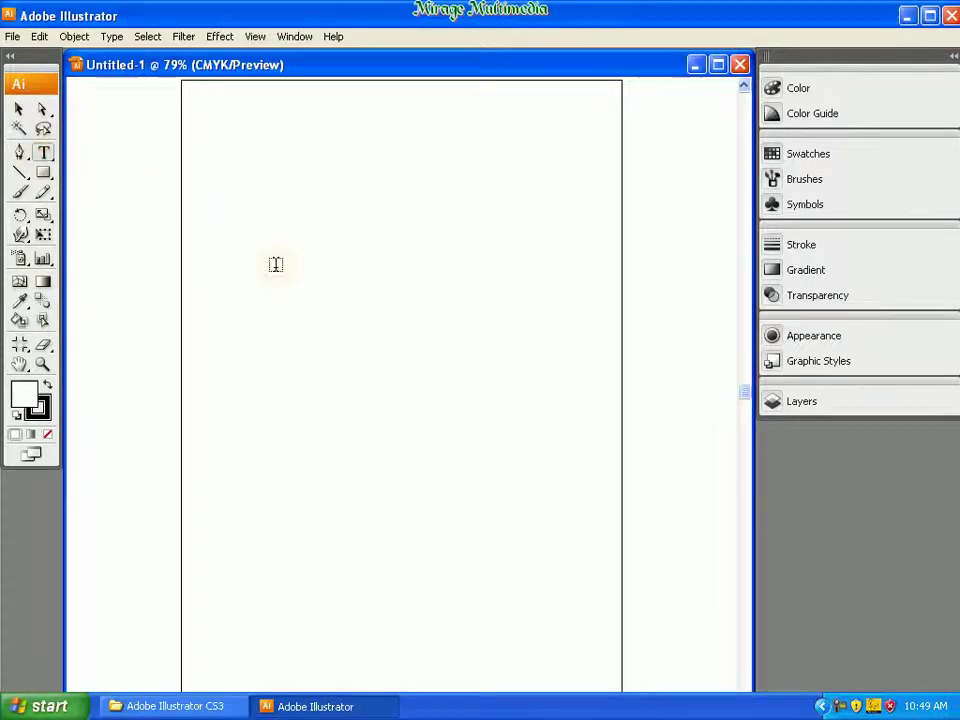
- Place the text 'Mirage Multimedia' in the upper-left of the page and scale it up
click(225, 256)
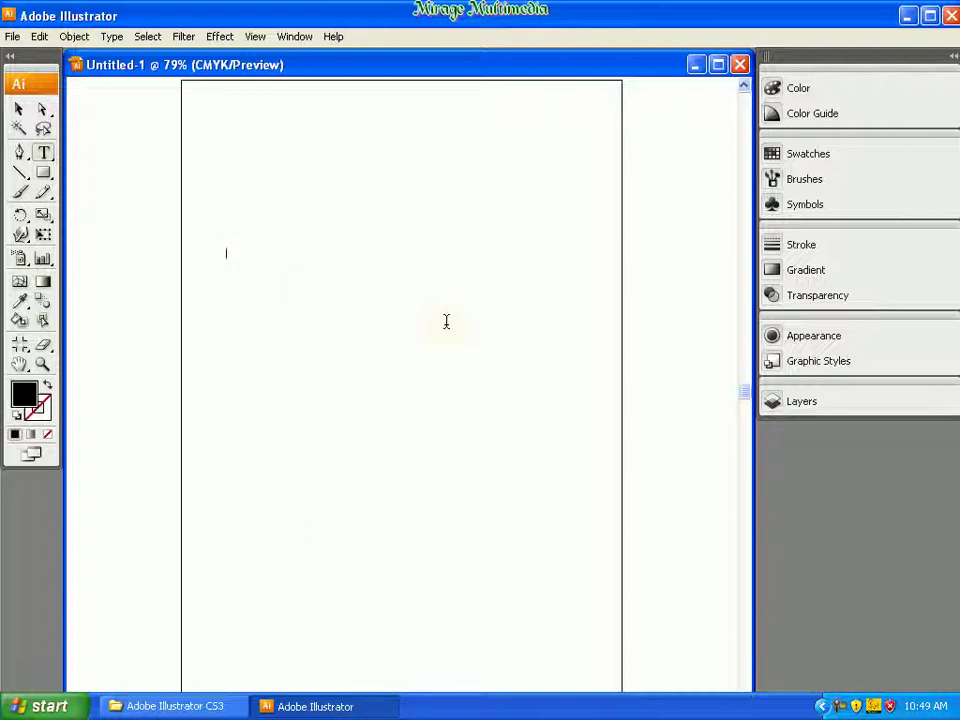
text(Mirage Multim)
text(edia)
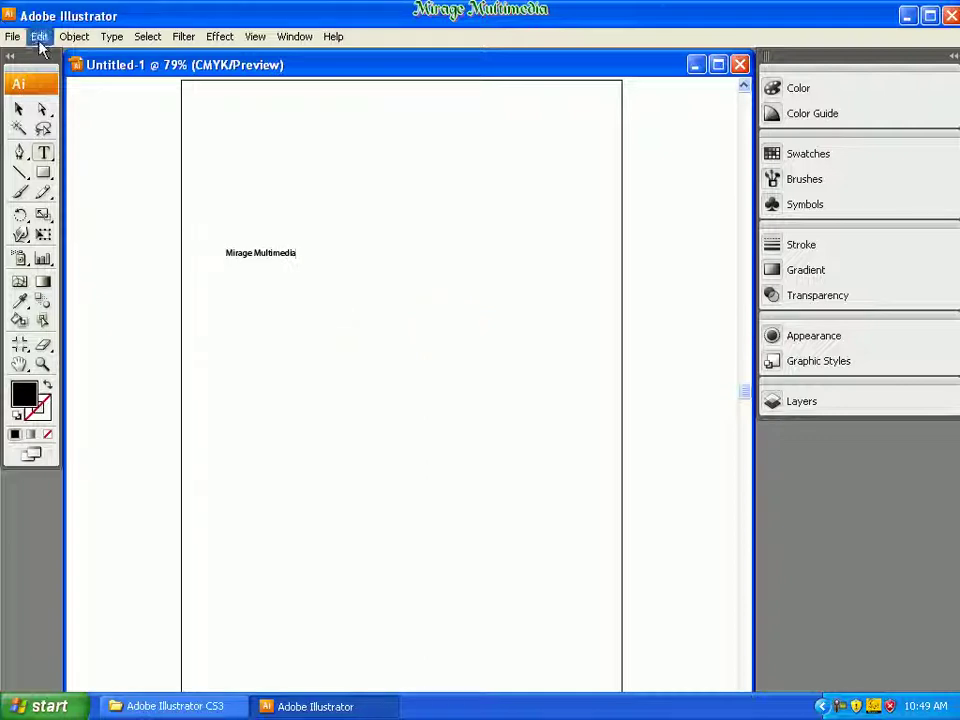
click(19, 109)
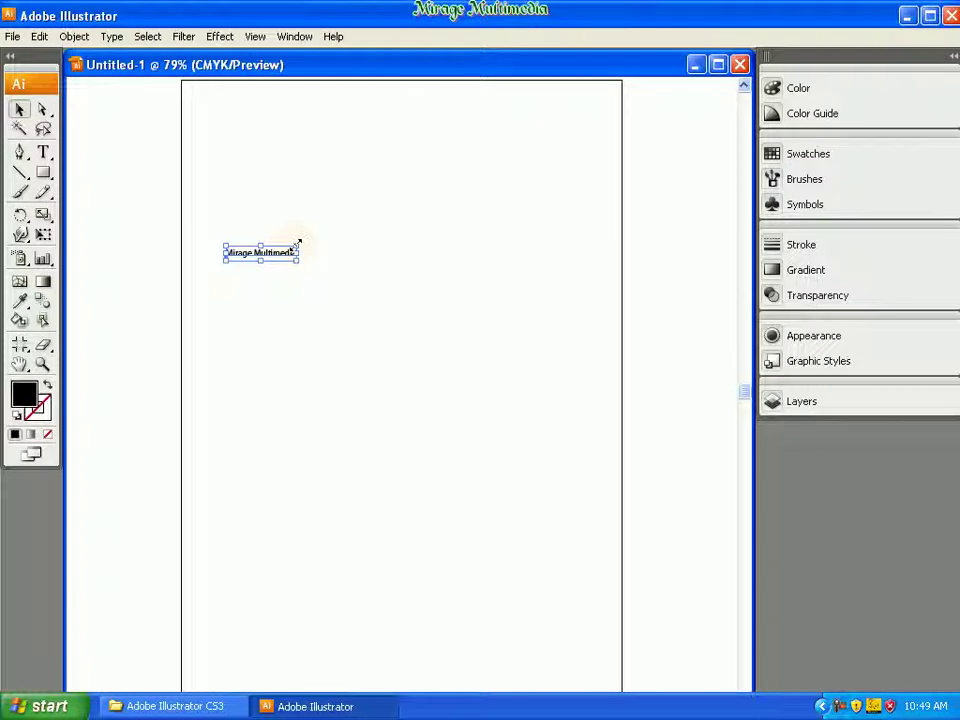
drag(297, 243, 324, 238)
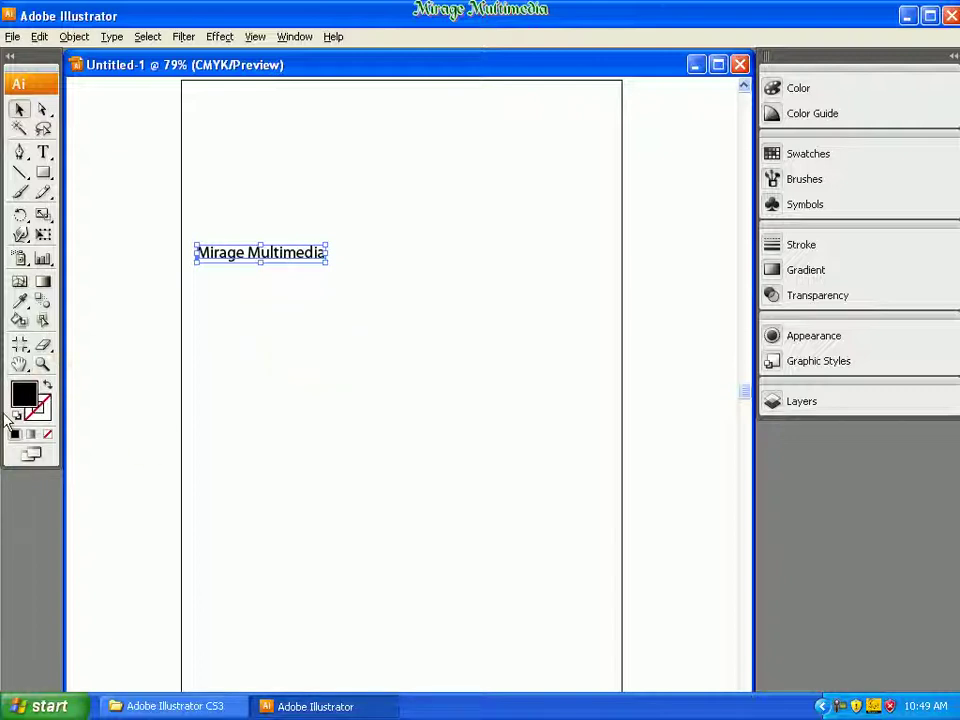
- Color the text orange from Swatches, enlarge it slightly, and shift it right
click(790, 163)
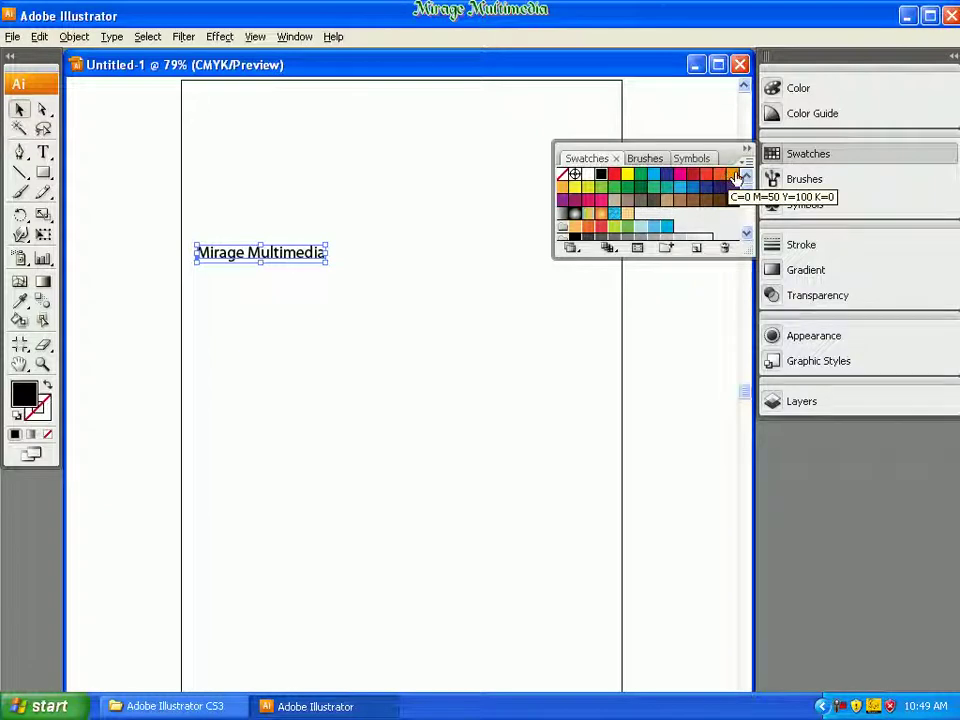
click(735, 177)
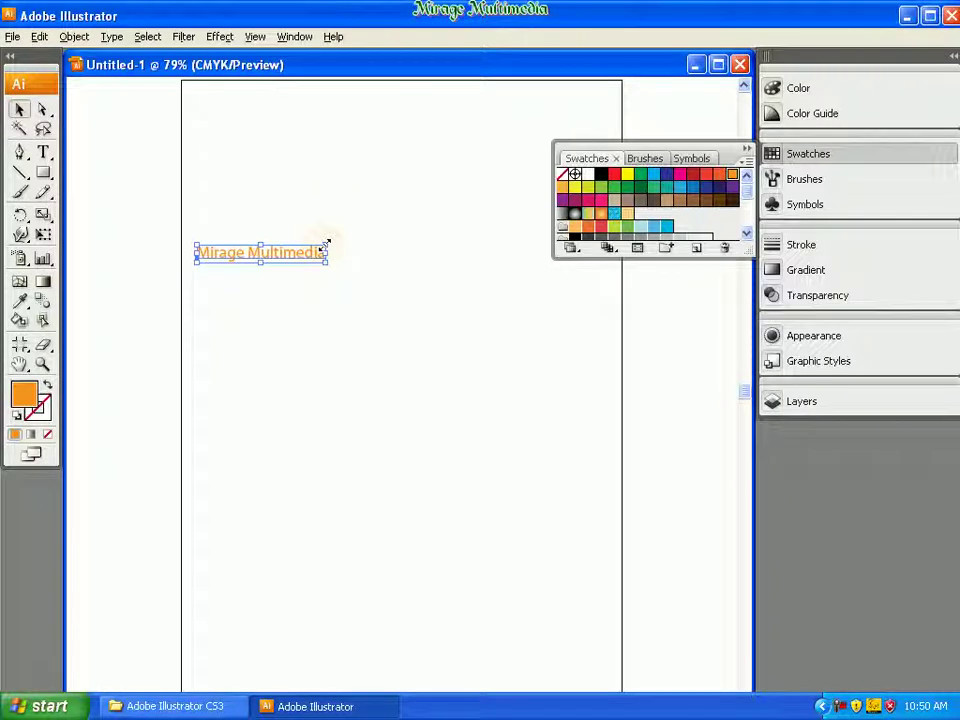
drag(325, 244, 343, 243)
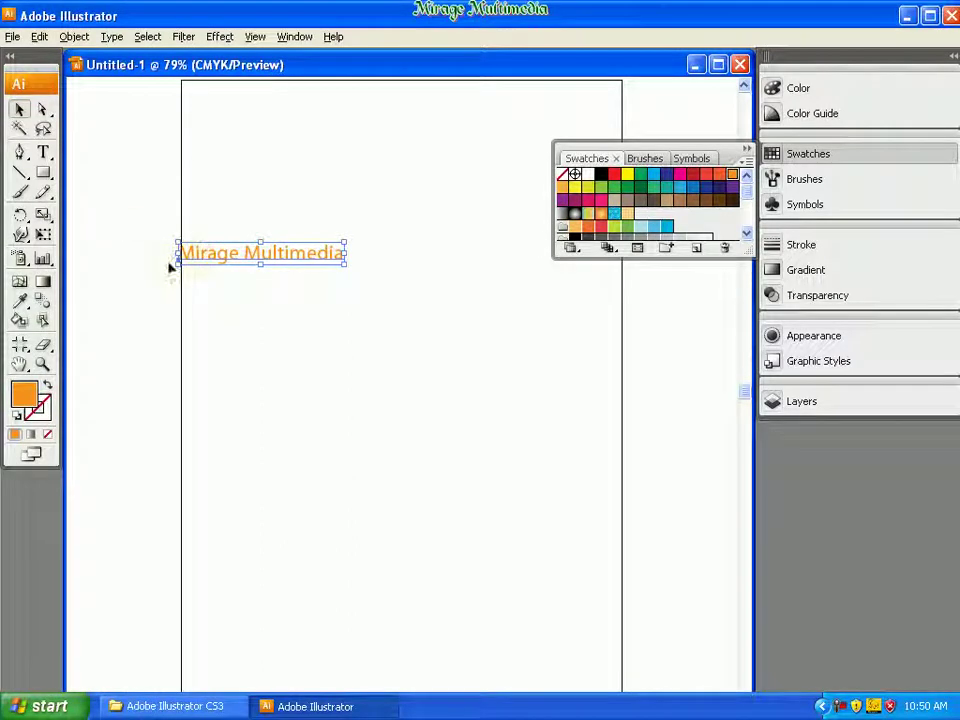
drag(241, 254, 283, 254)
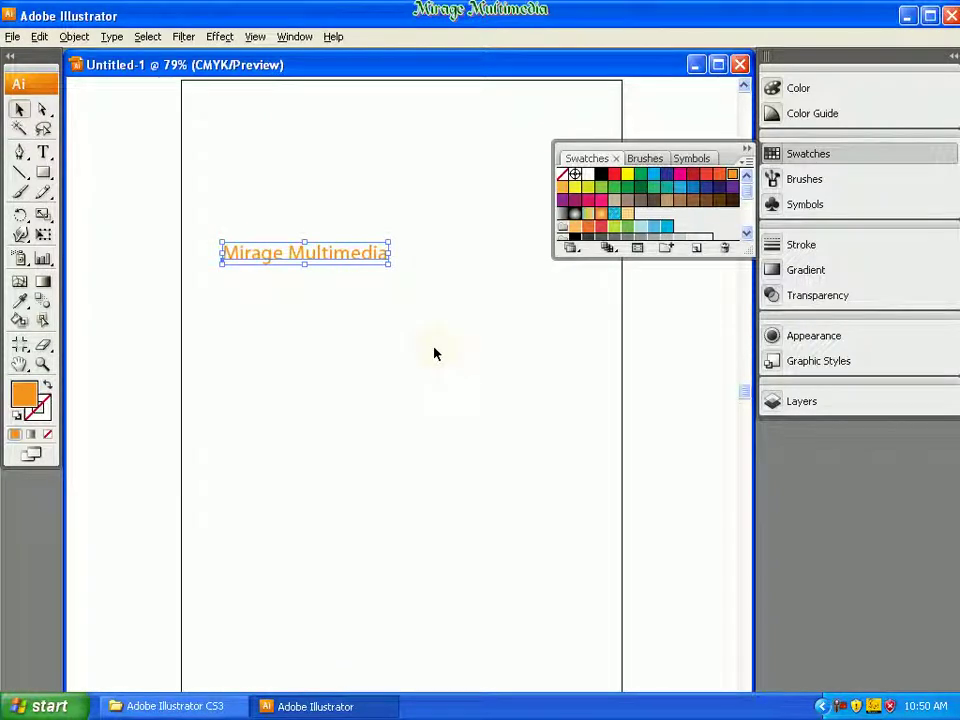
- Start a Wave warp on the text with live preview enabled
click(219, 37)
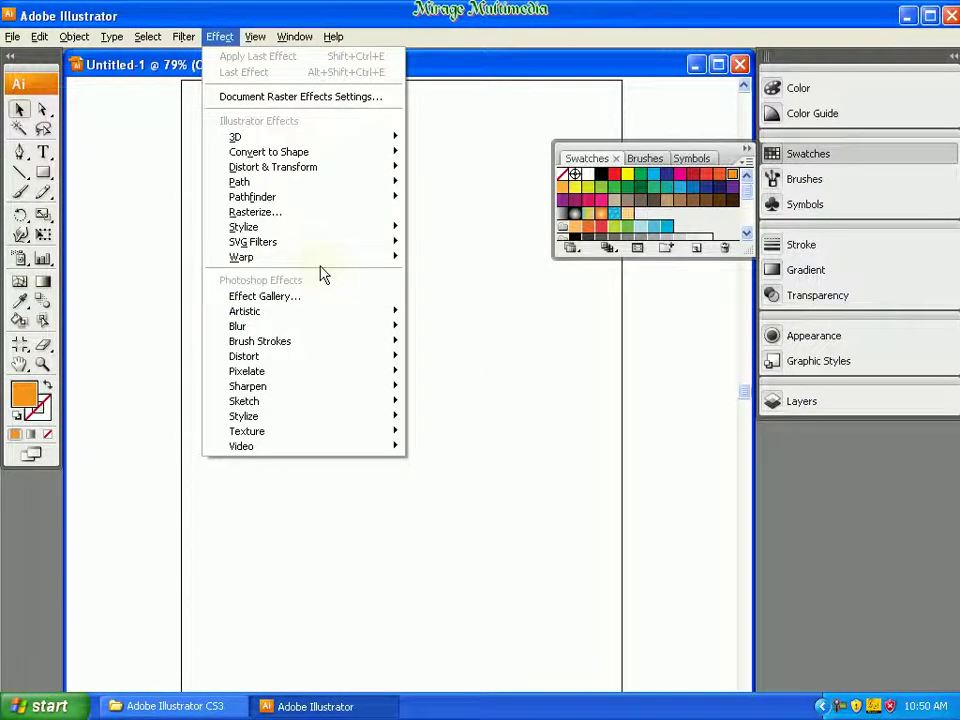
mouse_move(241, 257)
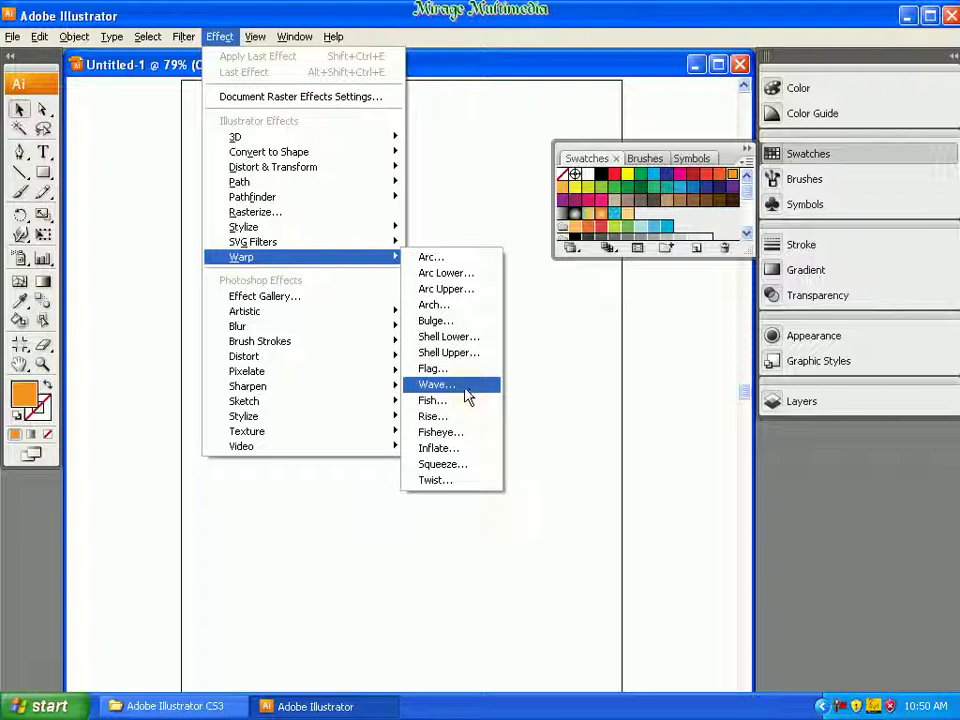
click(466, 389)
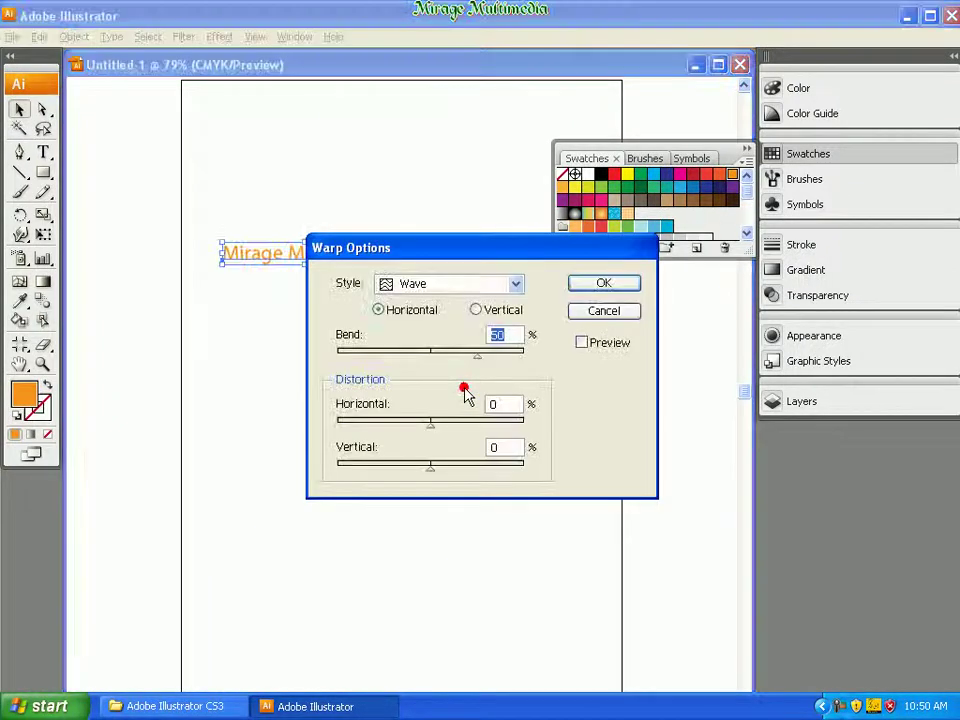
click(588, 346)
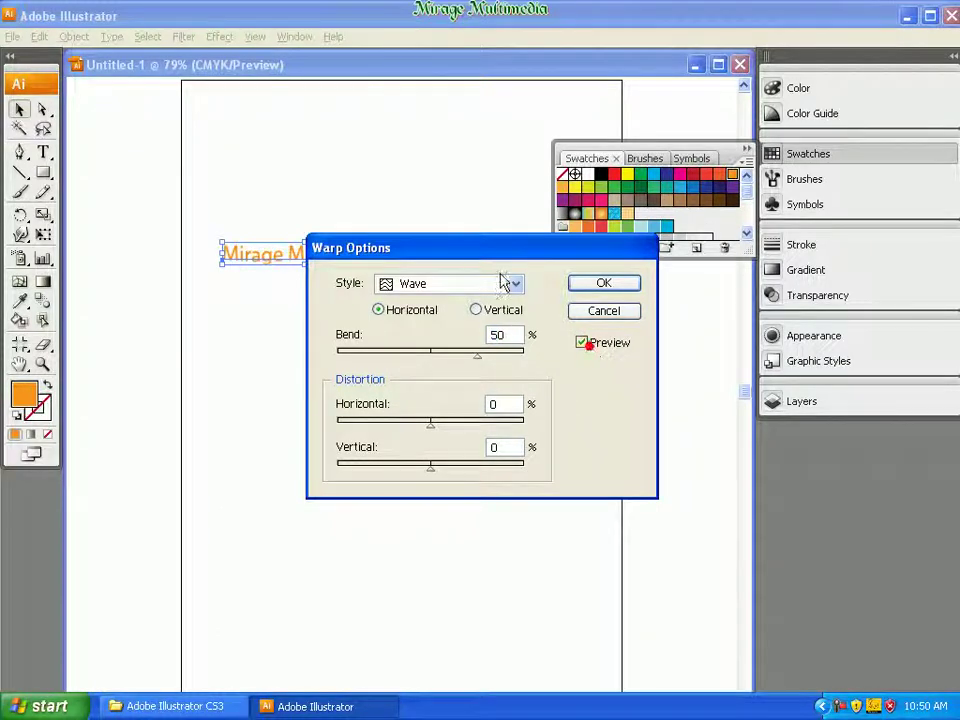
drag(447, 243, 423, 338)
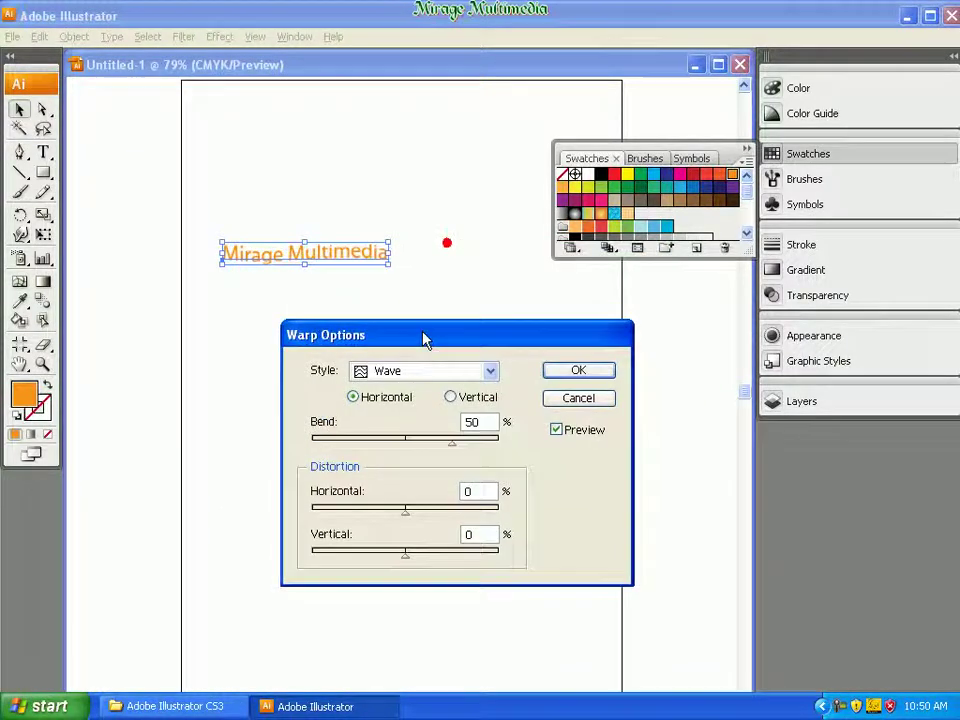
- Set Wave warp to horizontal distortion -46% and vertical 0%, then apply it
click(381, 513)
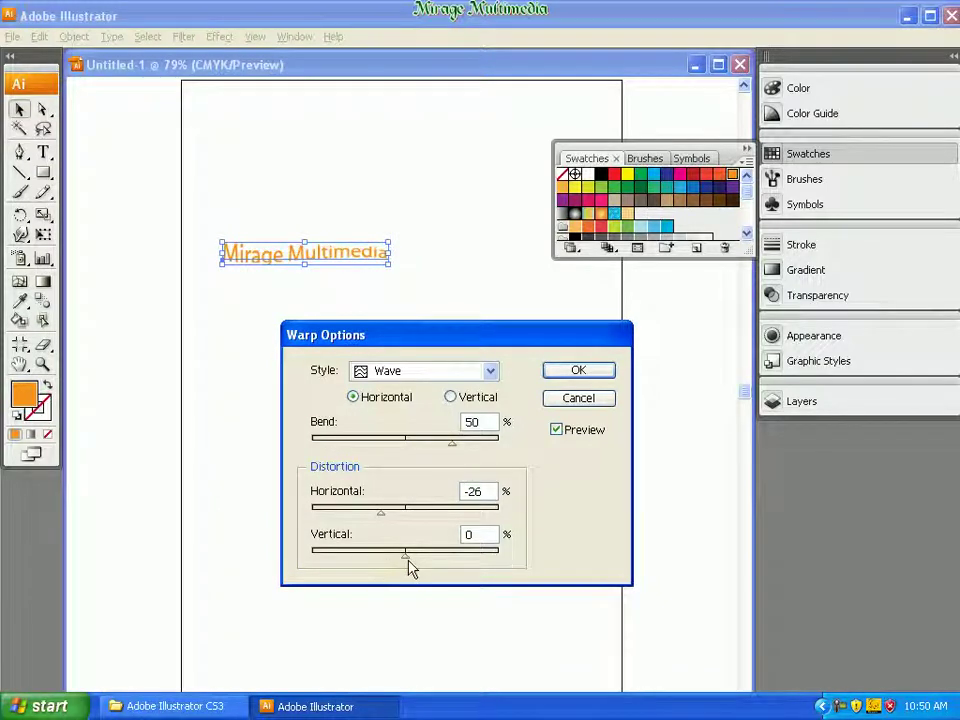
click(441, 566)
click(425, 552)
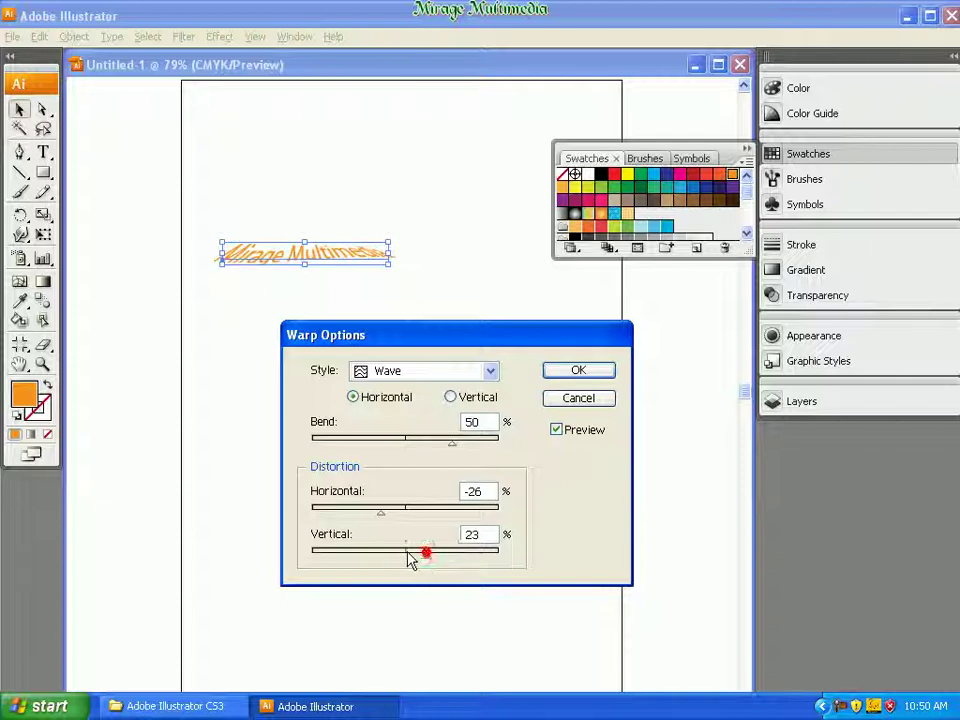
click(388, 556)
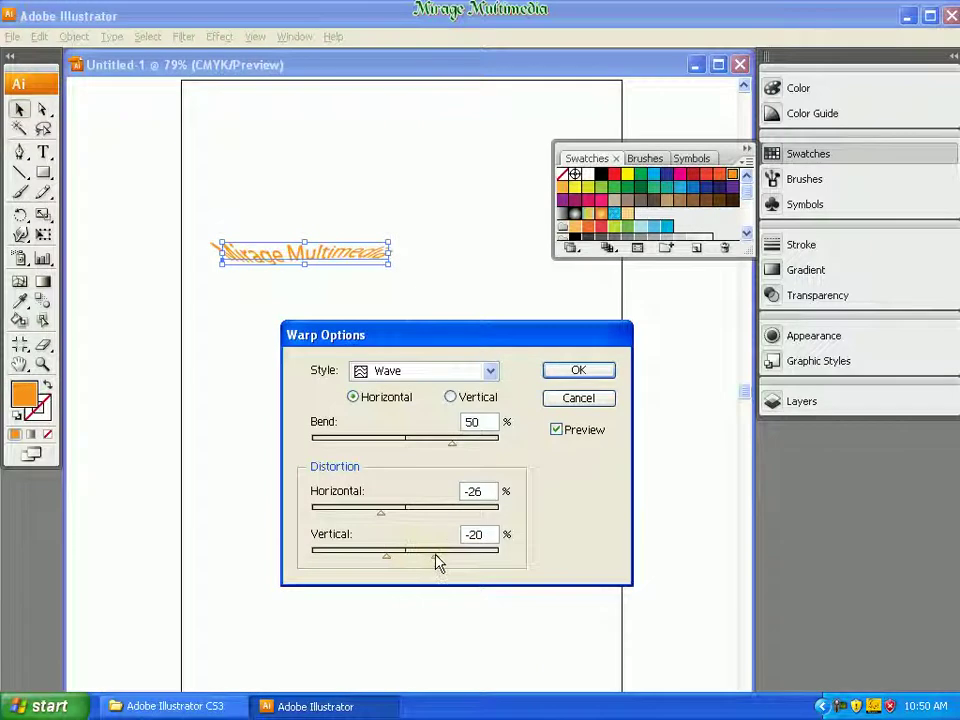
click(437, 562)
click(421, 557)
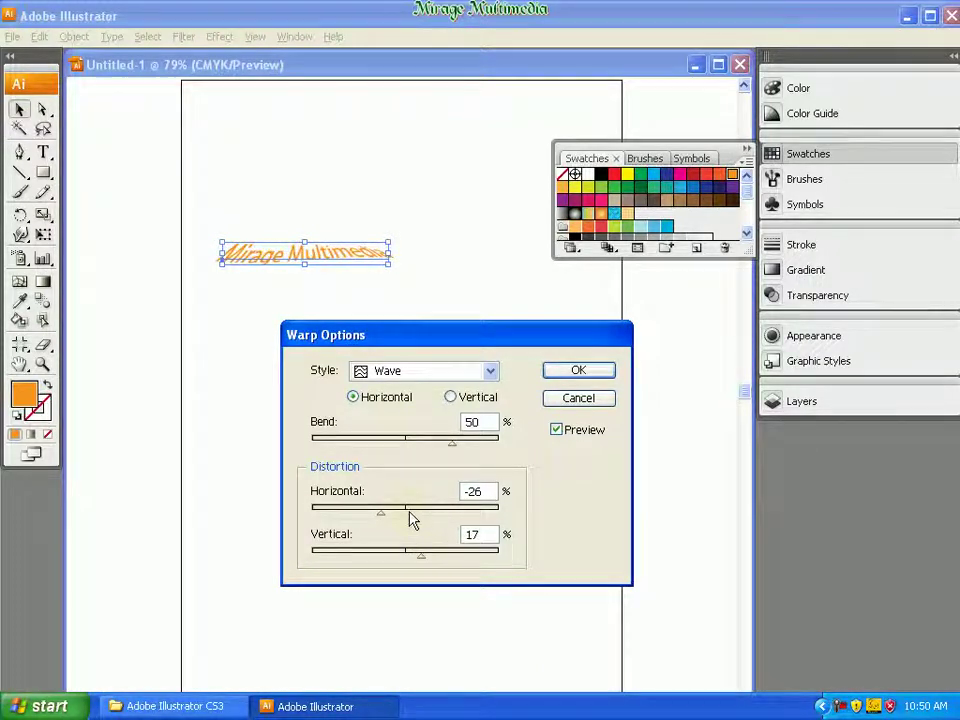
click(405, 557)
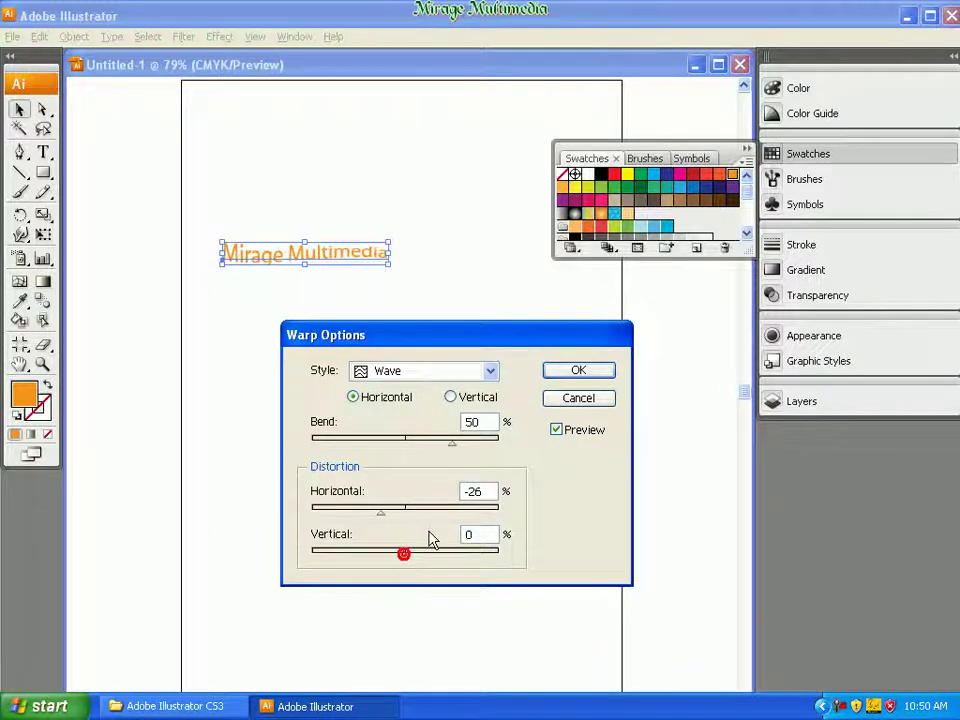
click(362, 512)
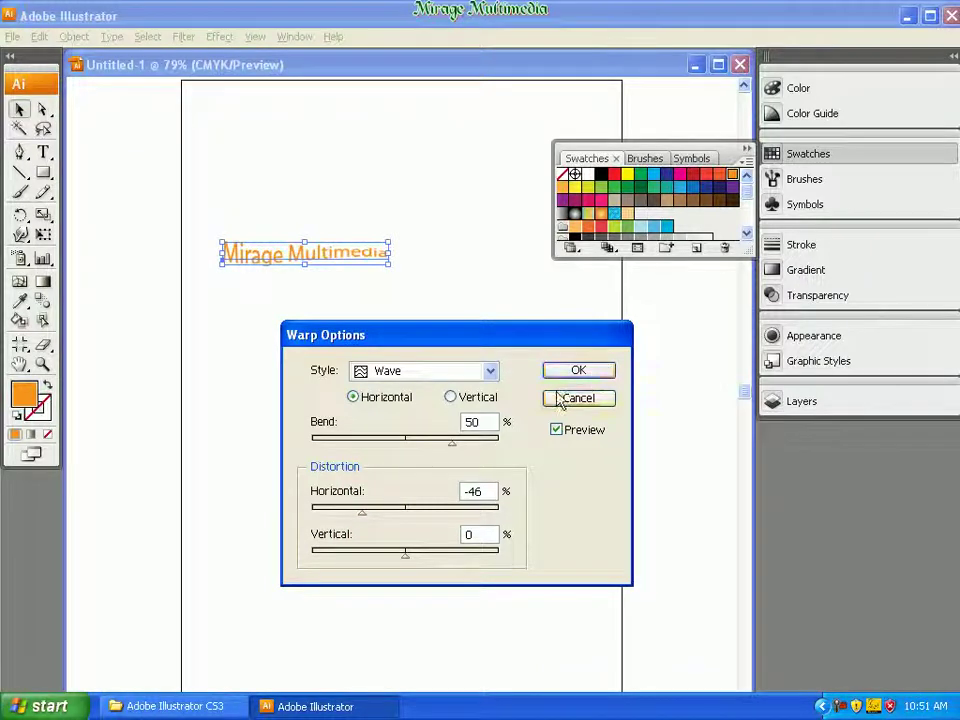
click(584, 378)
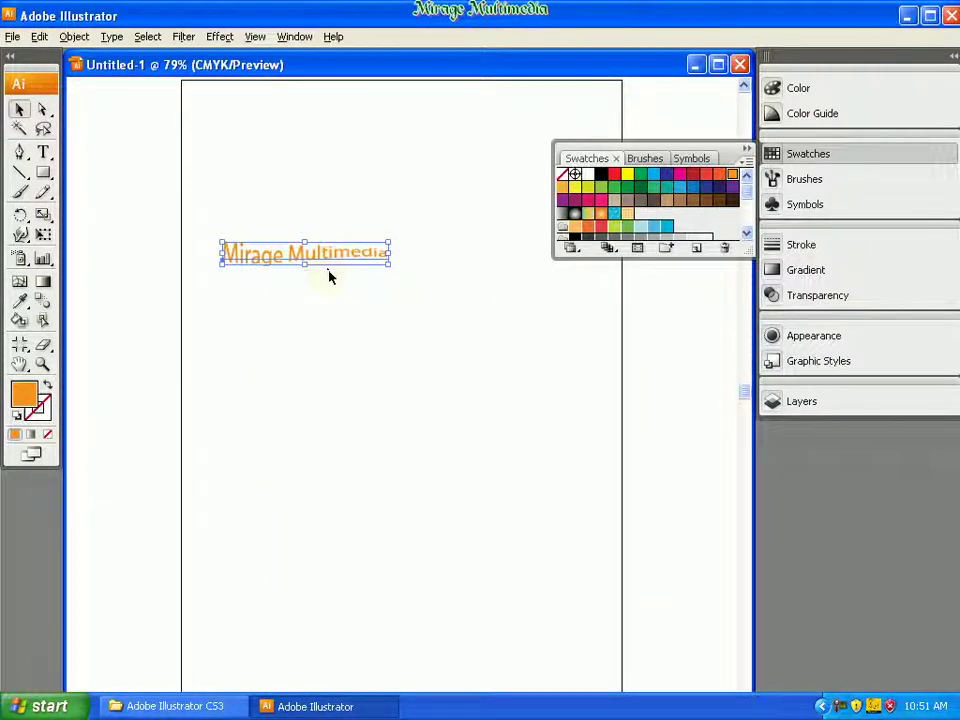
click(336, 391)
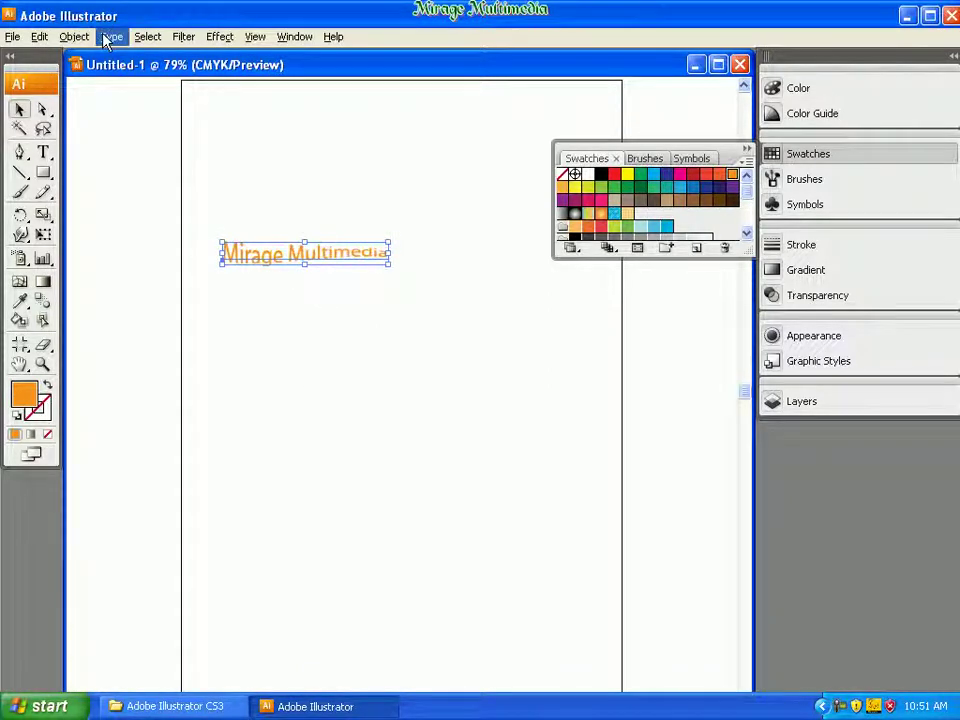
- Define the warped text as a new pattern swatch named 'mahd'
click(41, 37)
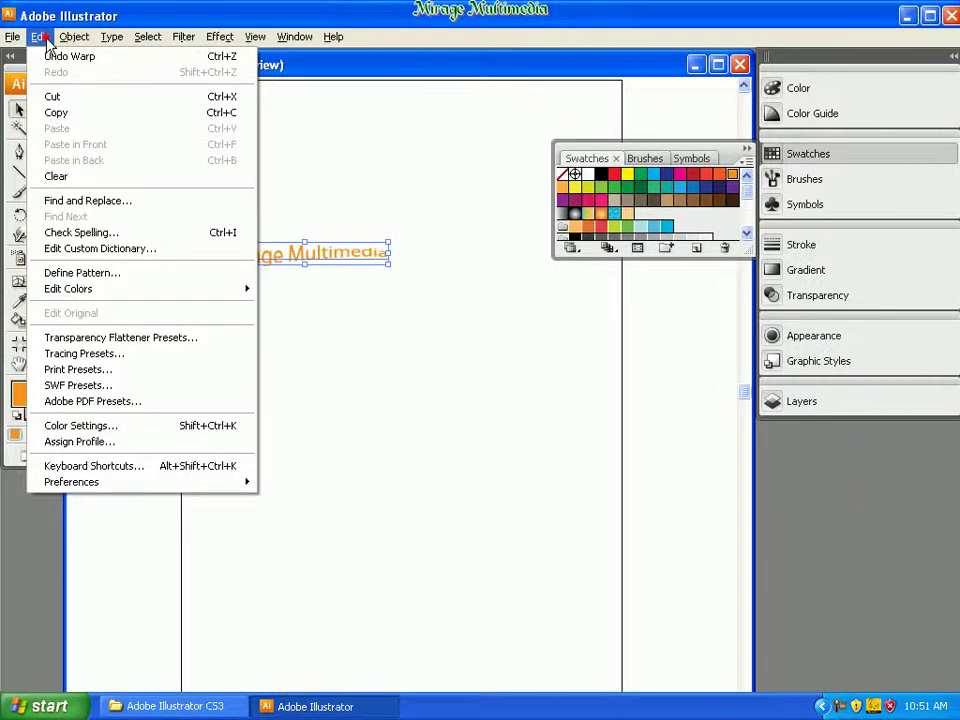
click(119, 279)
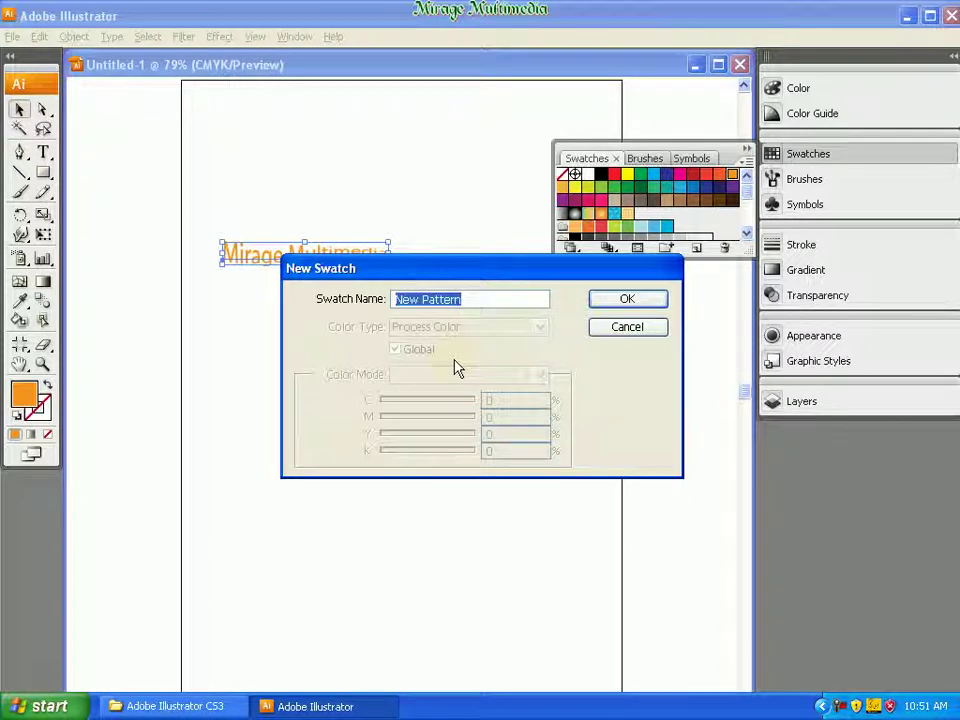
text(ma)
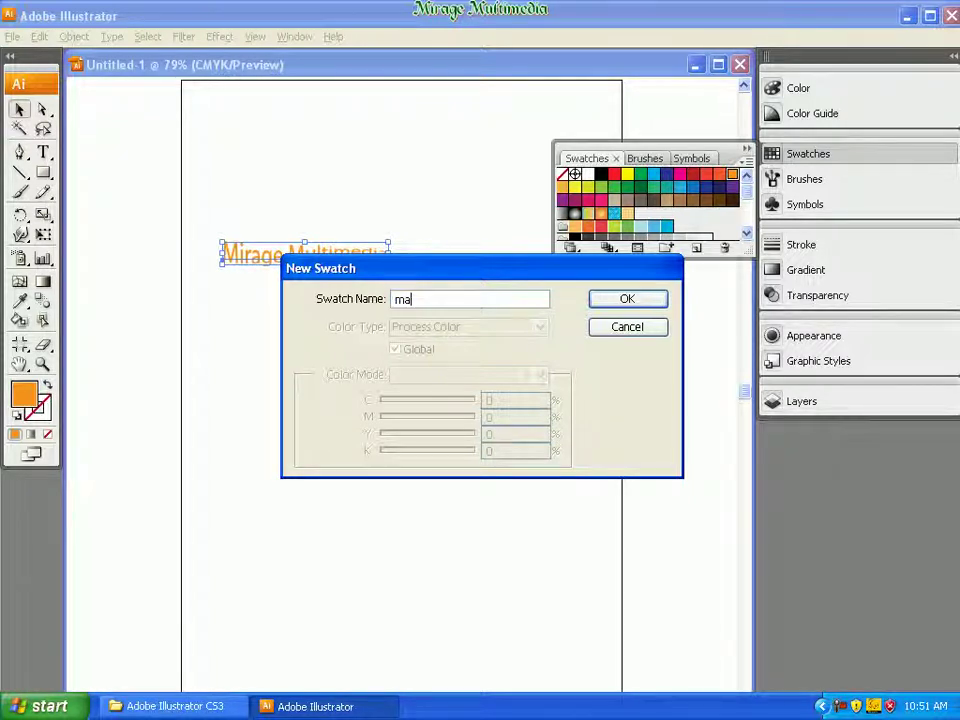
text(hdi)
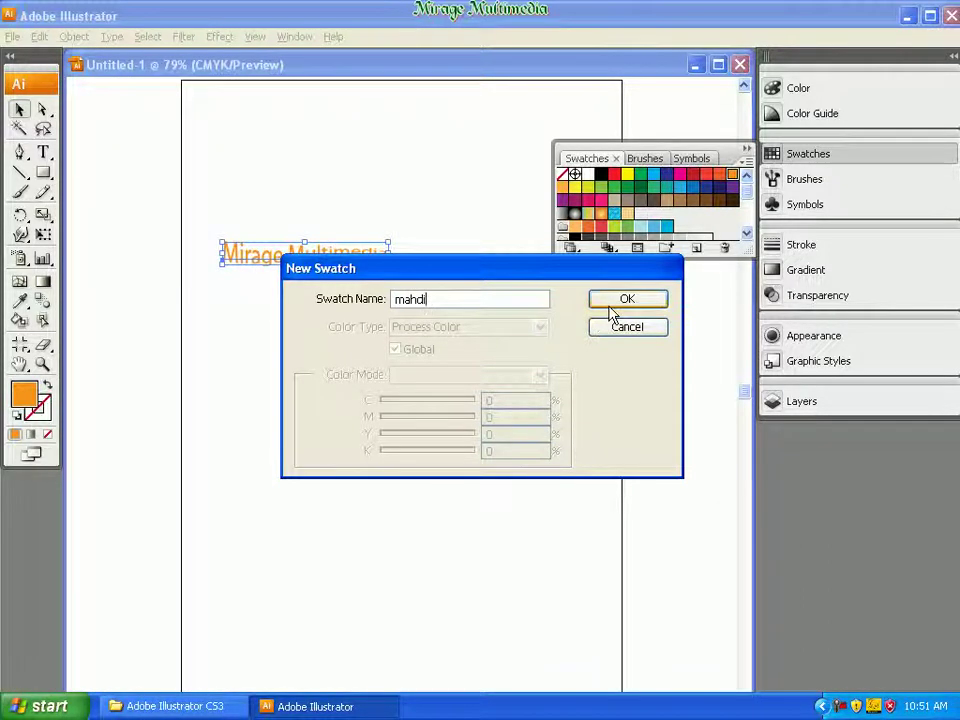
click(610, 311)
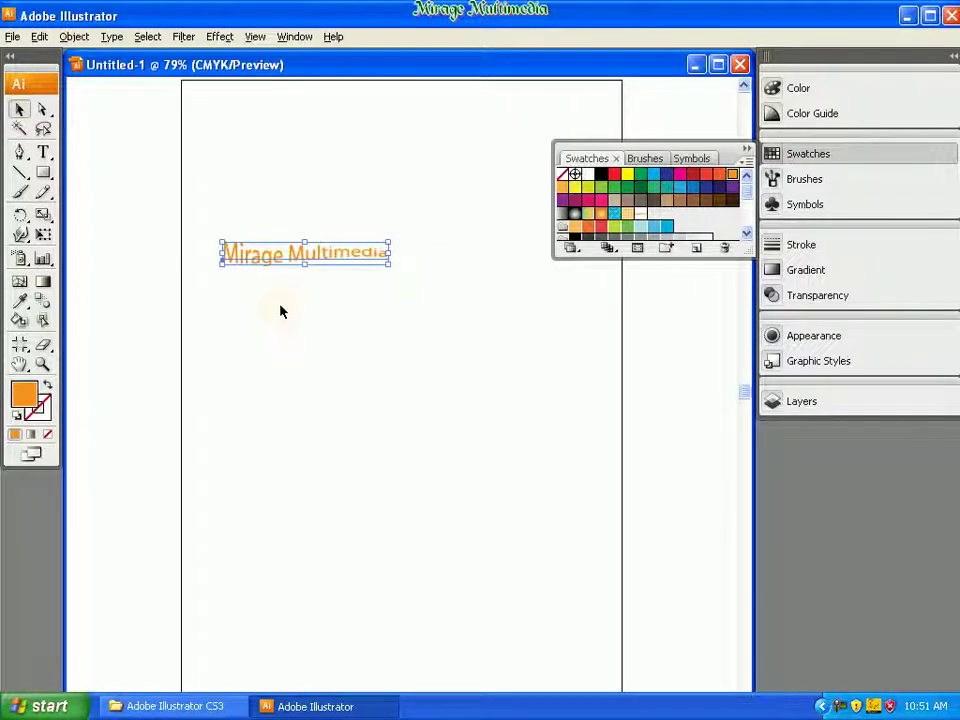
- Delete the original warped text and zoom out to show the whole page
key(Delete)
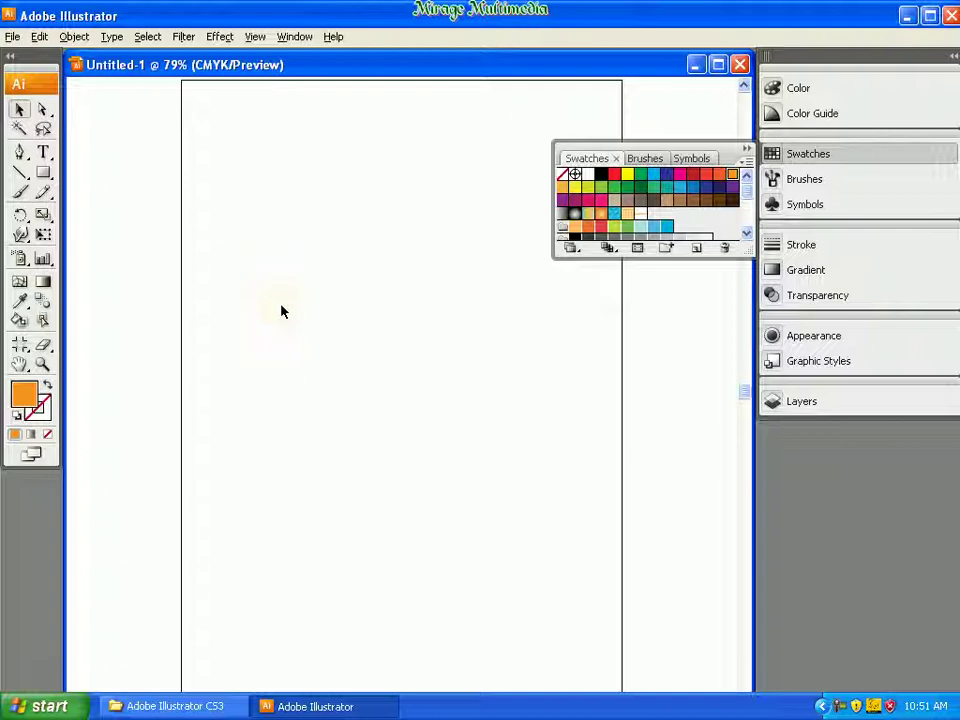
click(42, 364)
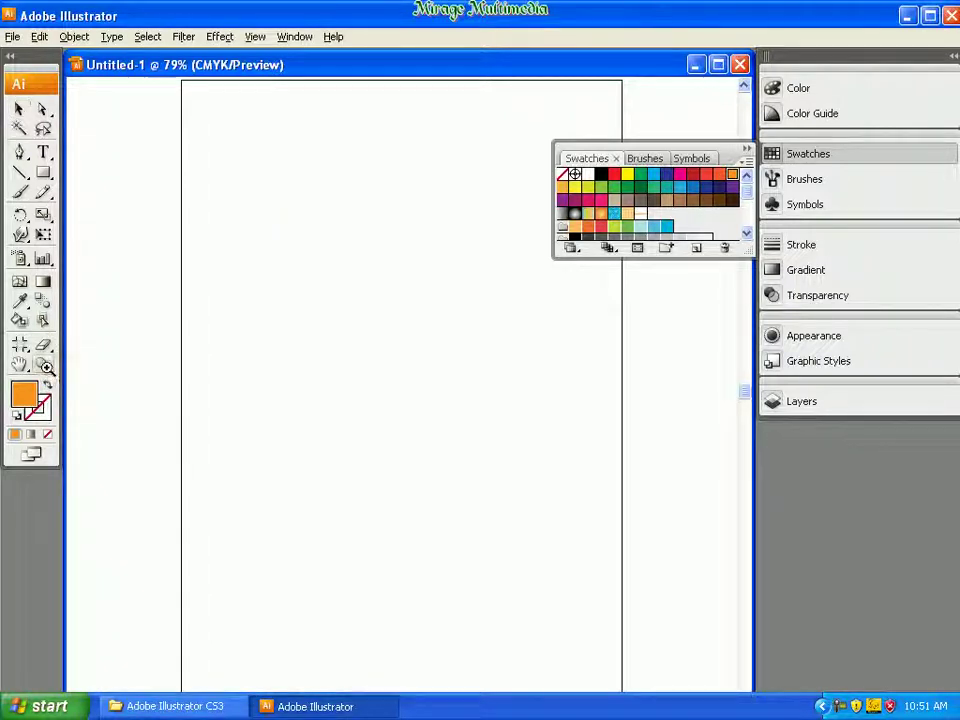
right_click(289, 304)
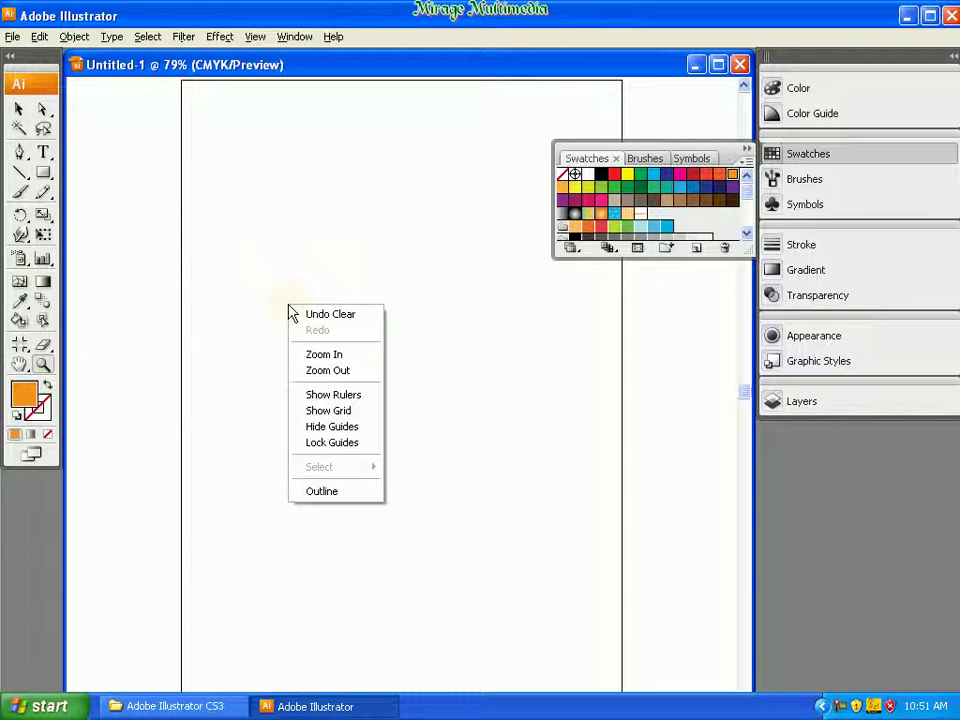
click(328, 372)
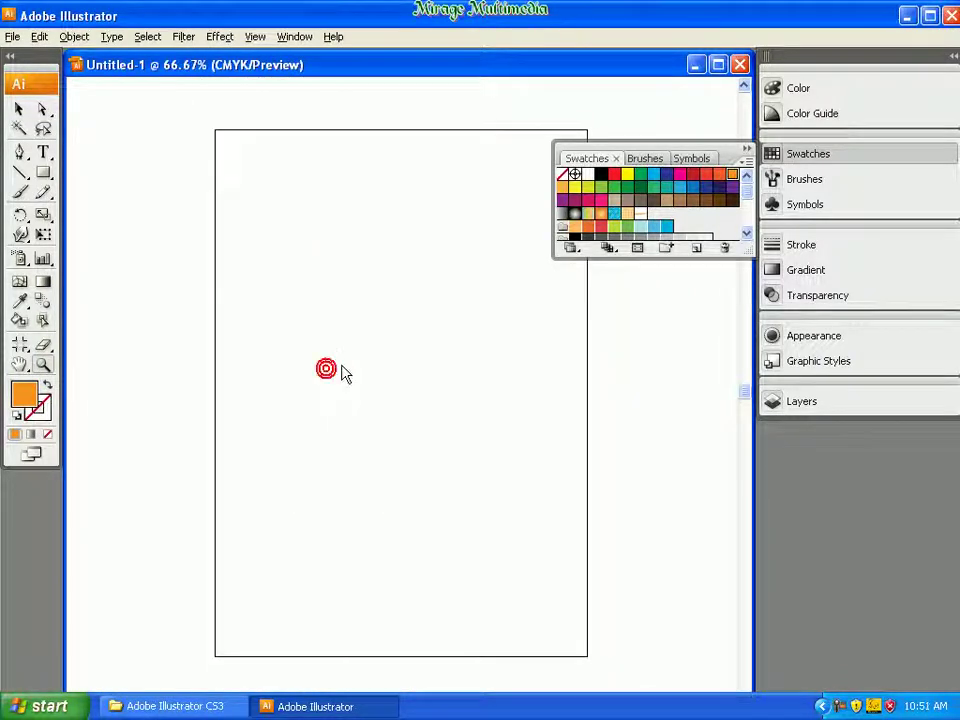
click(42, 177)
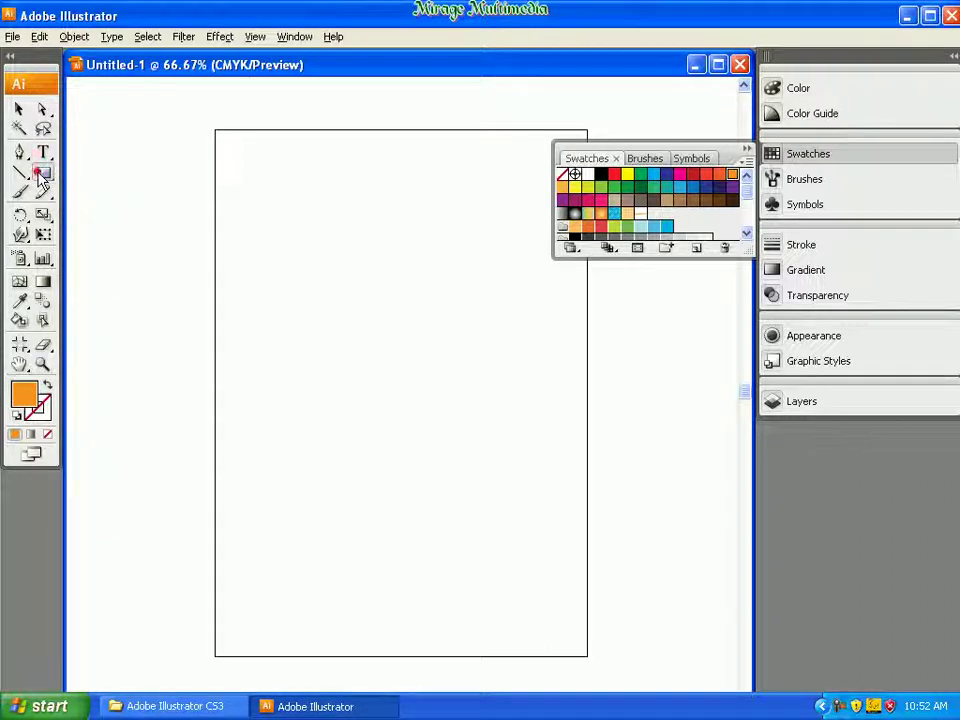
click(42, 177)
- Draw an orange C0 M50 Y100 K0 rectangle fitted to nearly the whole page
drag(214, 143, 429, 447)
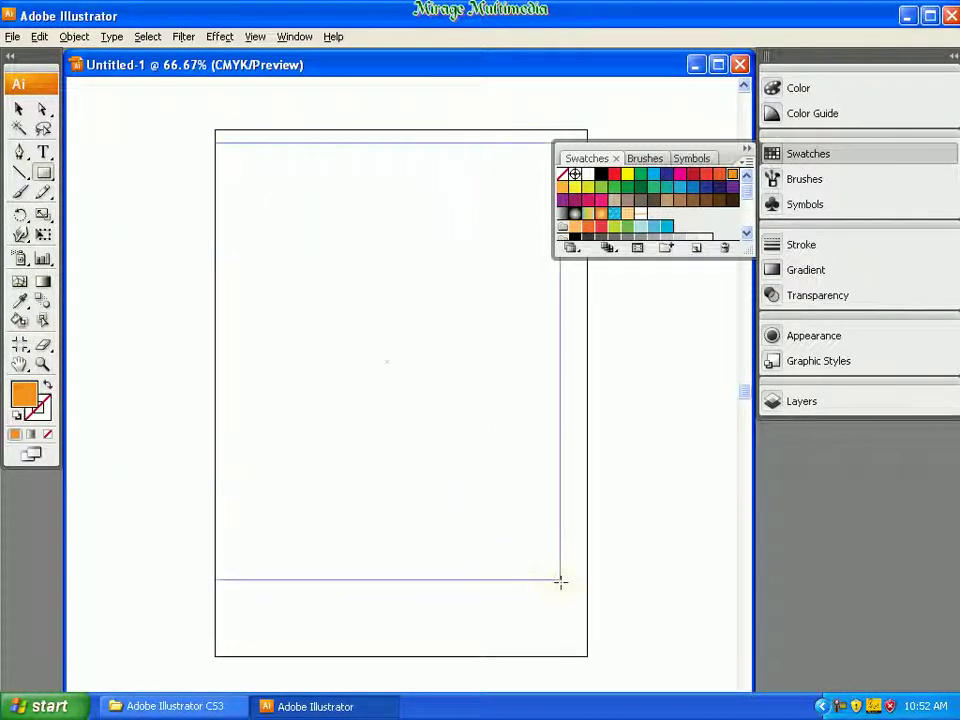
mouse_move(429, 447)
mouse_down()
mouse_move(576, 617)
mouse_move(589, 650)
mouse_up()
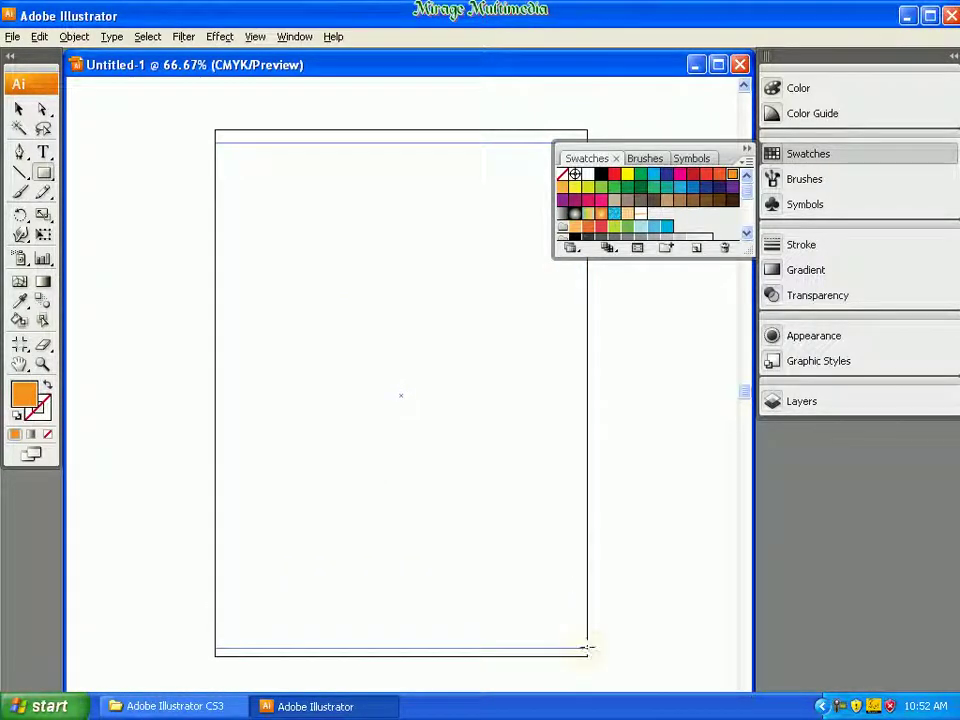
drag(587, 648, 589, 645)
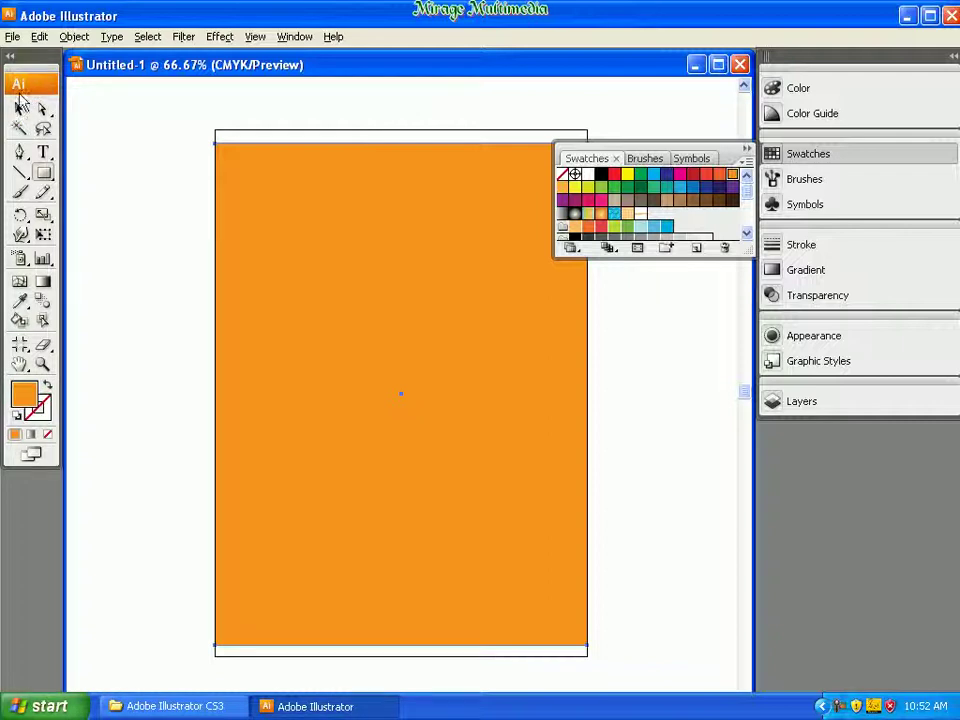
click(18, 110)
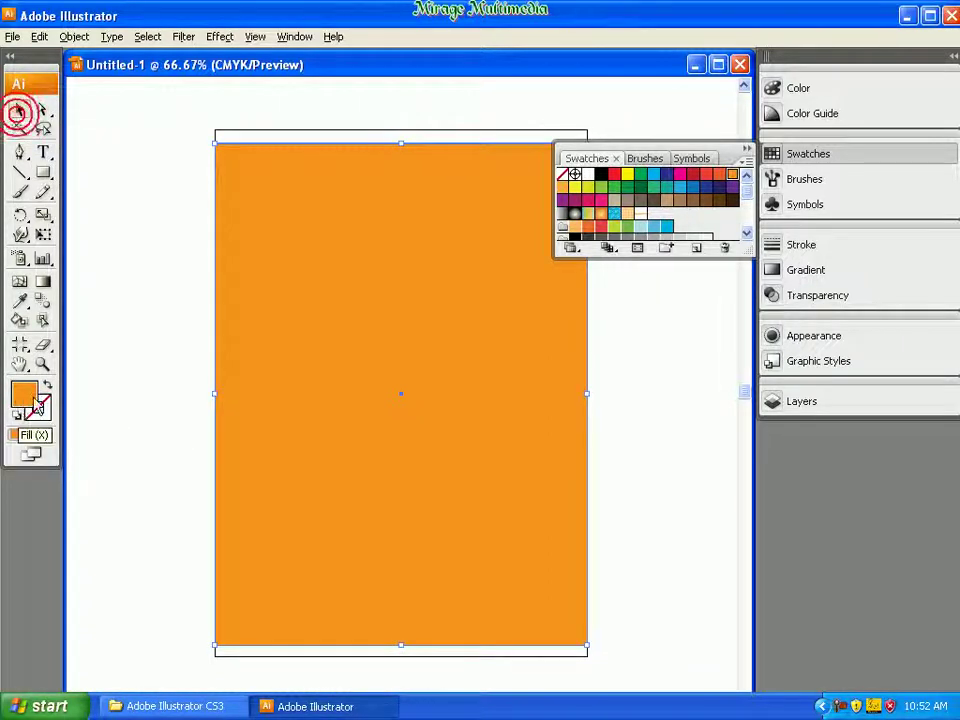
click(15, 434)
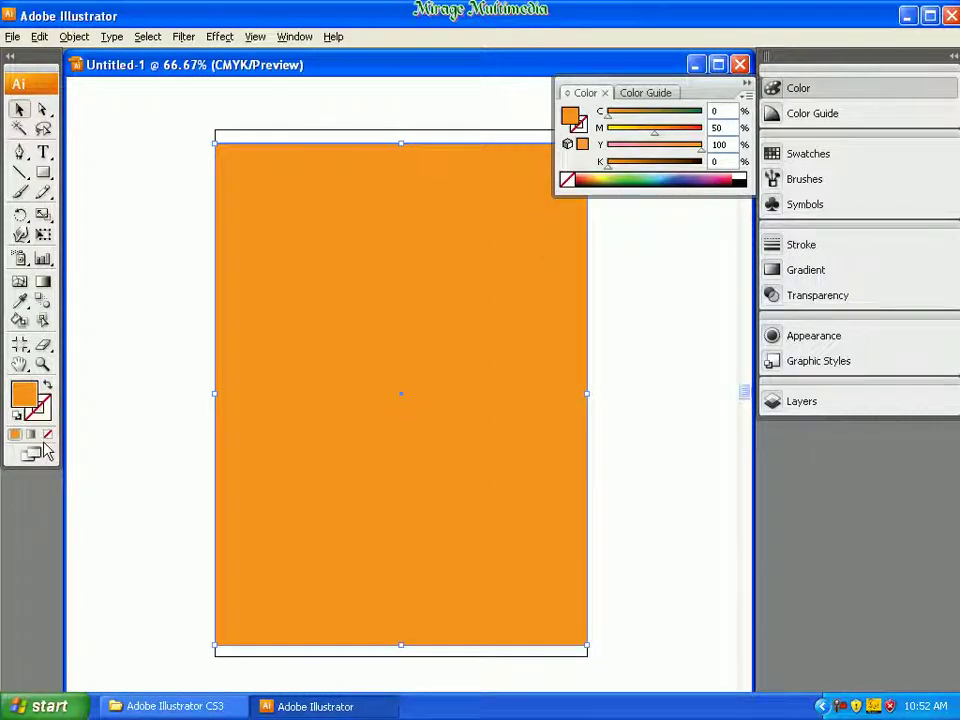
- Replace the rectangle's solid orange fill with the Mirage Multimedia pattern swatch
click(46, 436)
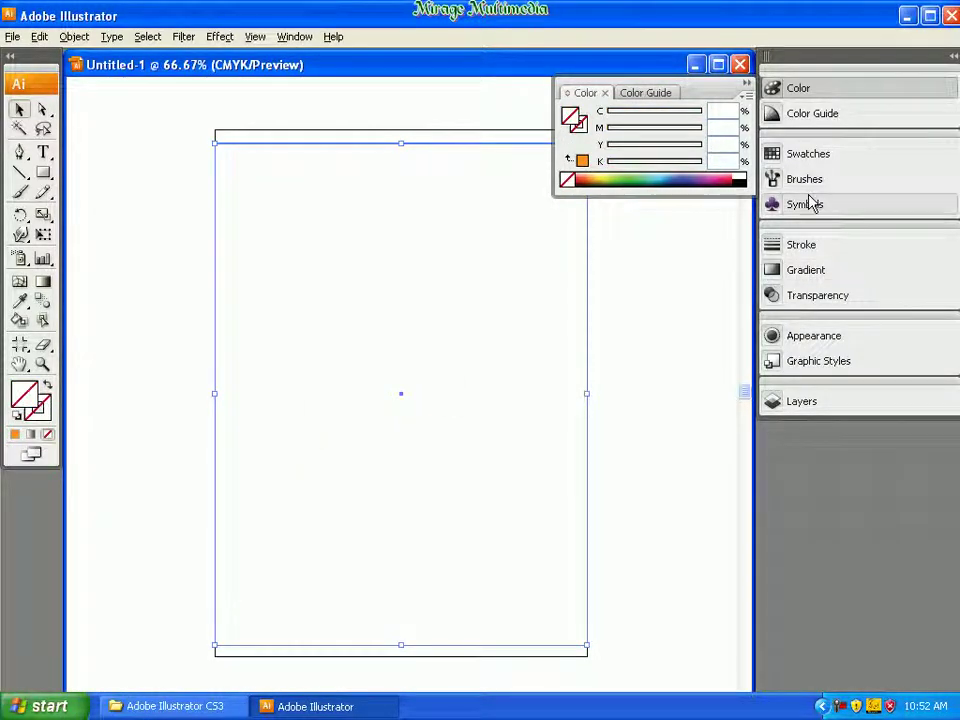
click(808, 155)
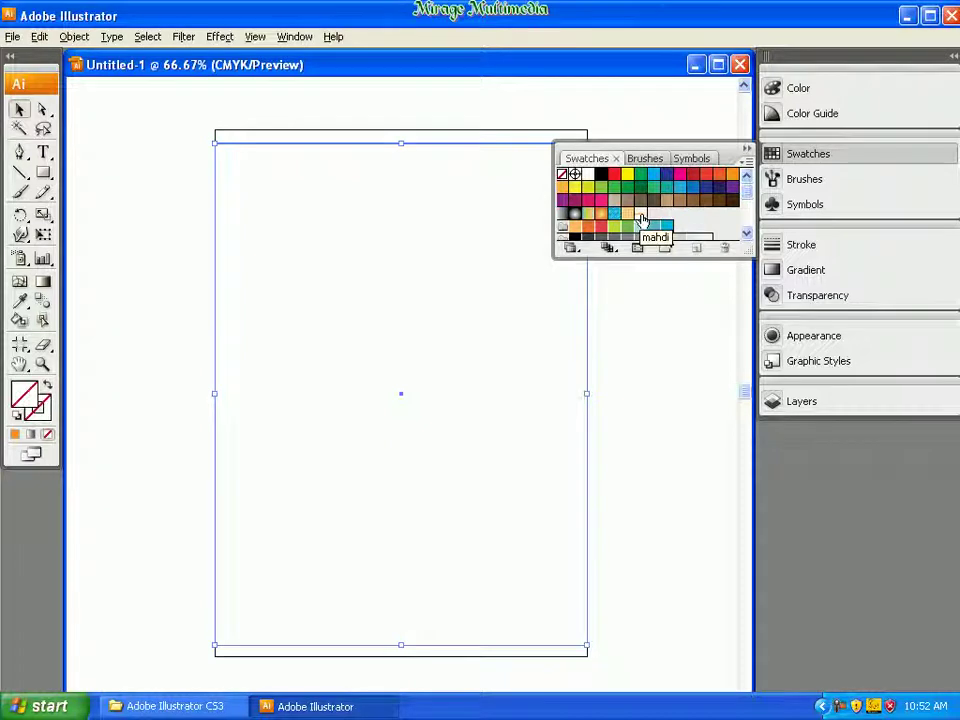
click(641, 218)
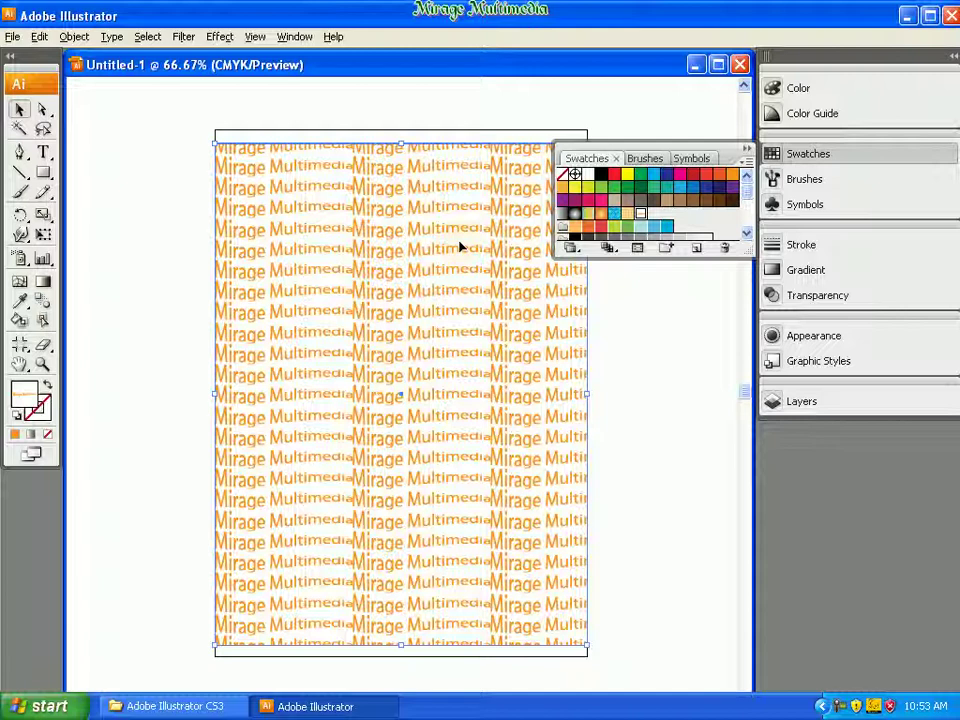
click(853, 297)
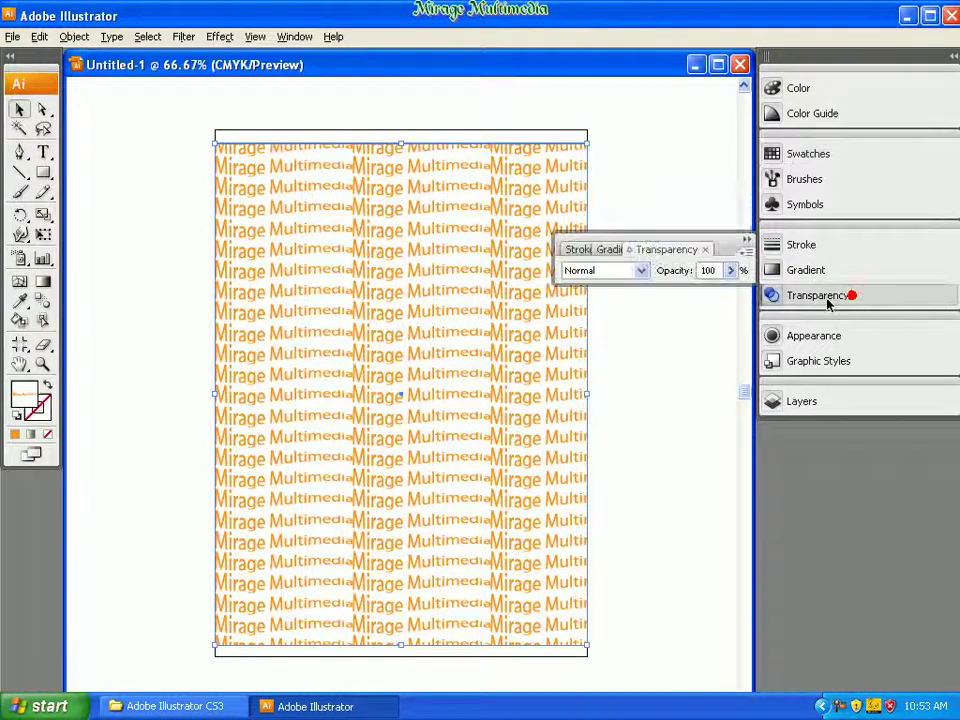
- Lower the pattern rectangle's opacity from 40% to 22% and deselect to preview
click(729, 271)
click(672, 288)
drag(672, 290, 656, 294)
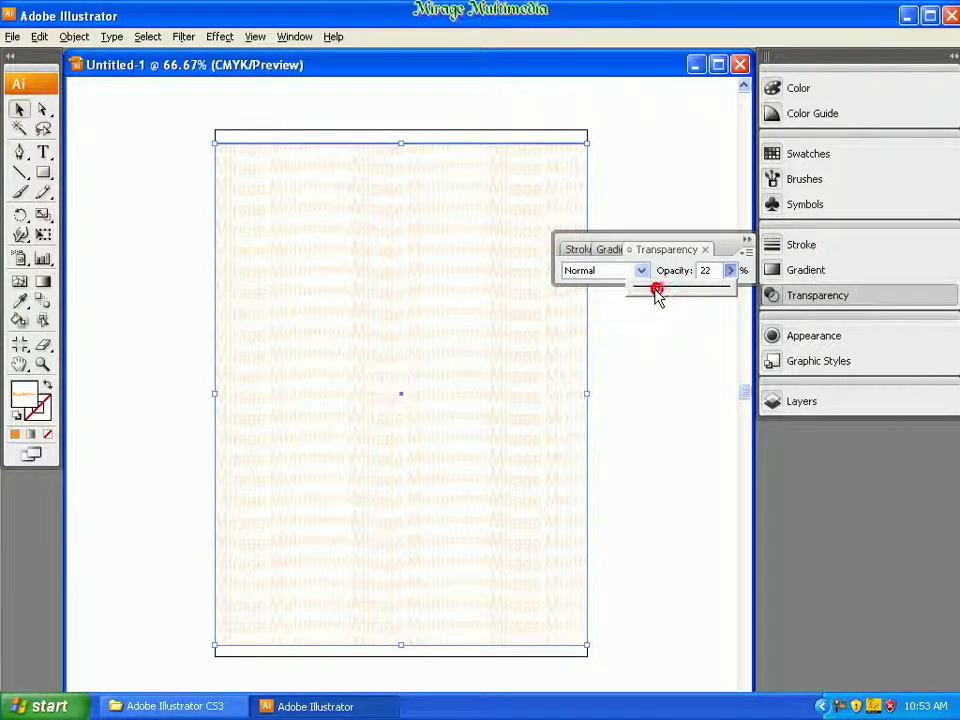
click(671, 392)
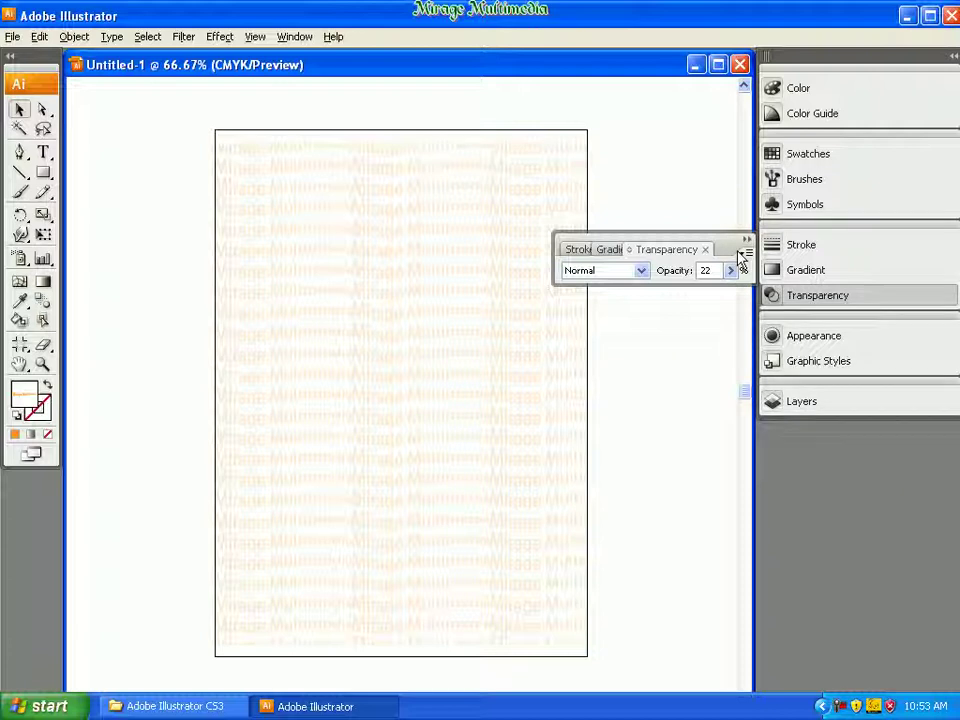
click(746, 246)
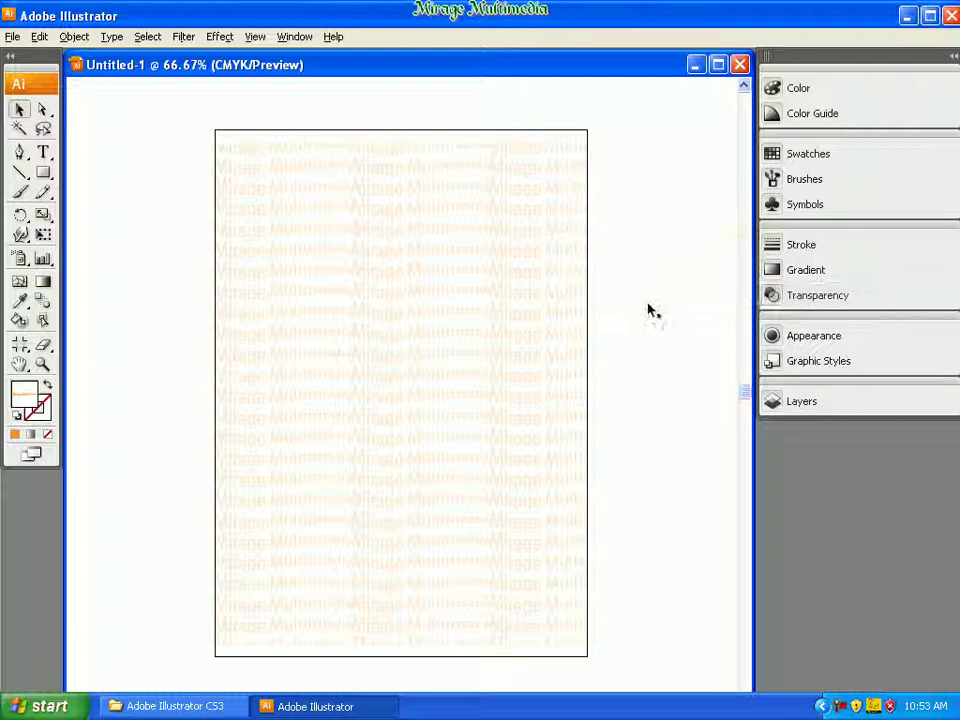